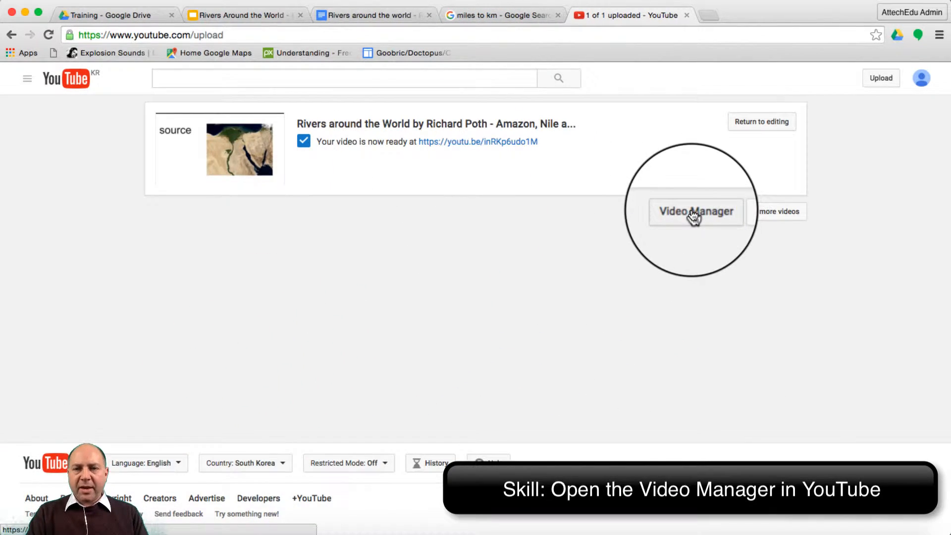
- Go to the Video Manager and open the Video Editor from the creation tools
left_click(694, 217)
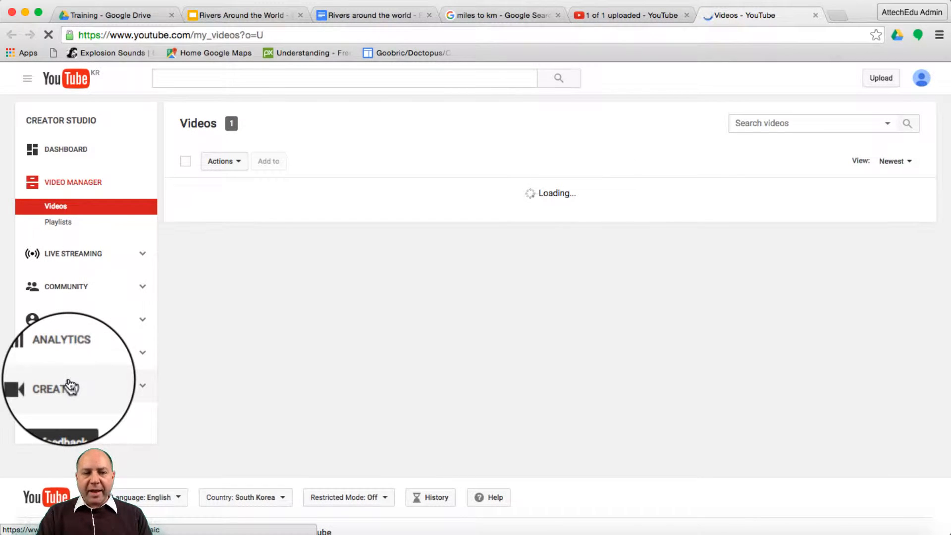
left_click(69, 385)
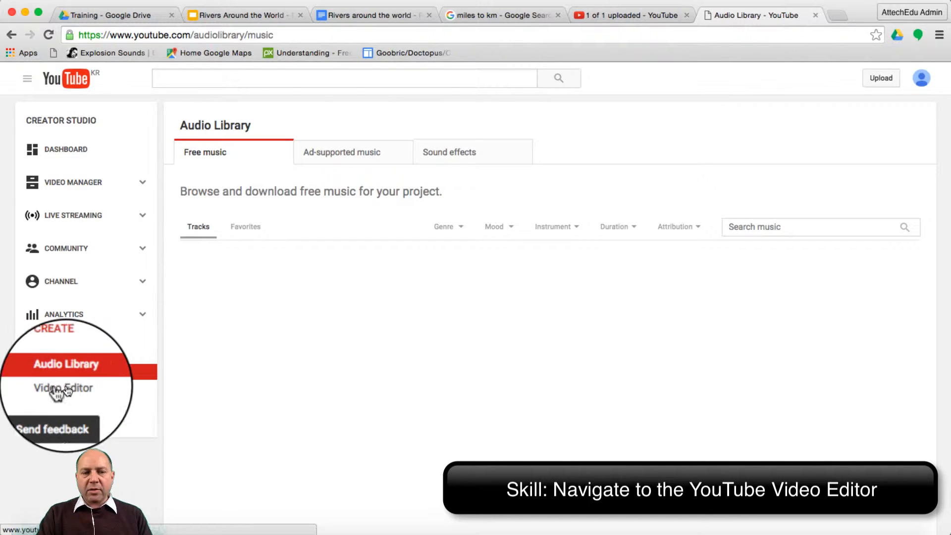
left_click(72, 391)
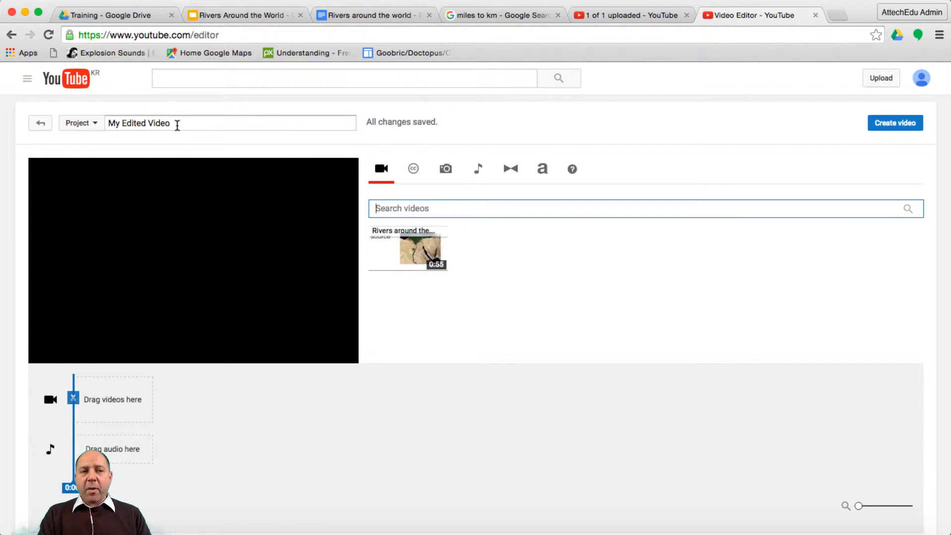
- Name the project "Rivers around the World" and add the uploaded rivers video to the timeline's video track
left_click(177, 123)
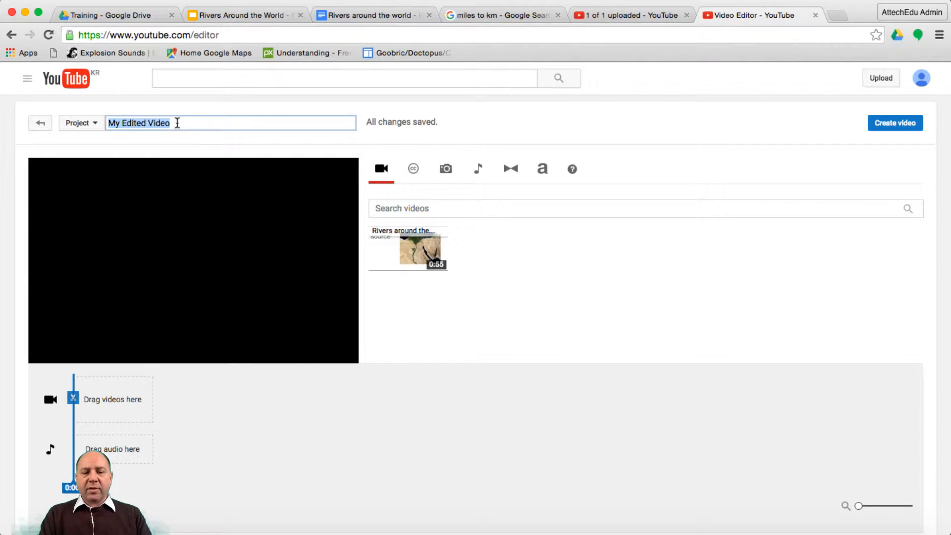
type("Rivers around the World")
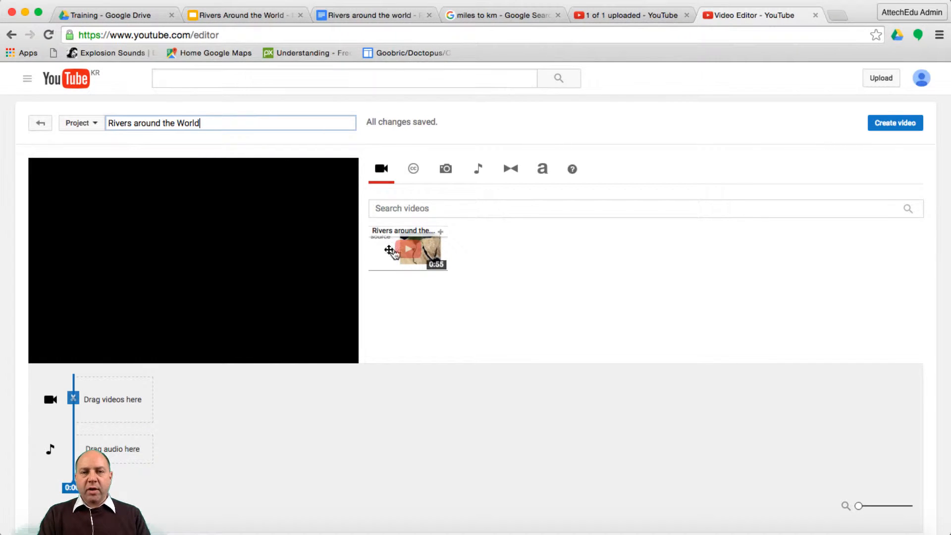
mouse_move(410, 249)
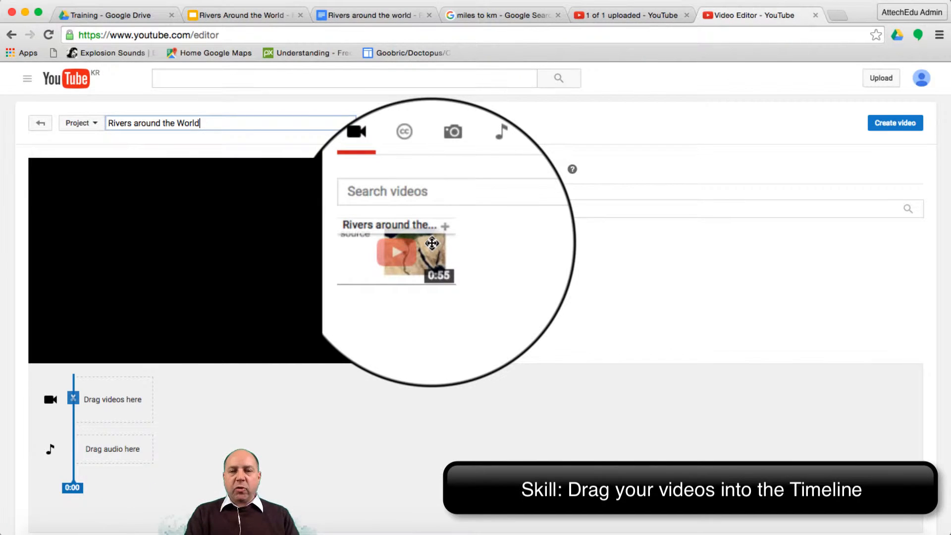
left_click_drag(432, 242, 112, 401)
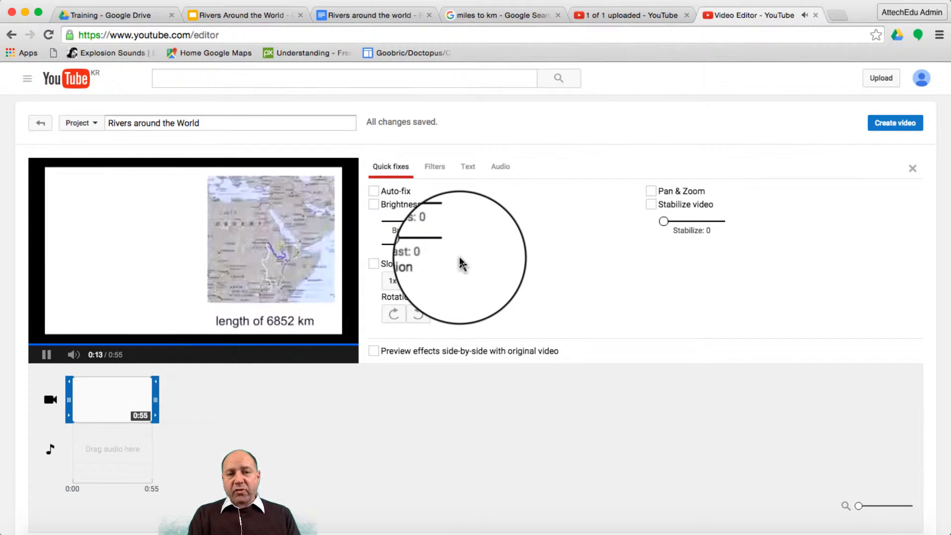
- Review the clip's filter, text and audio settings and close them without making changes
left_click(431, 178)
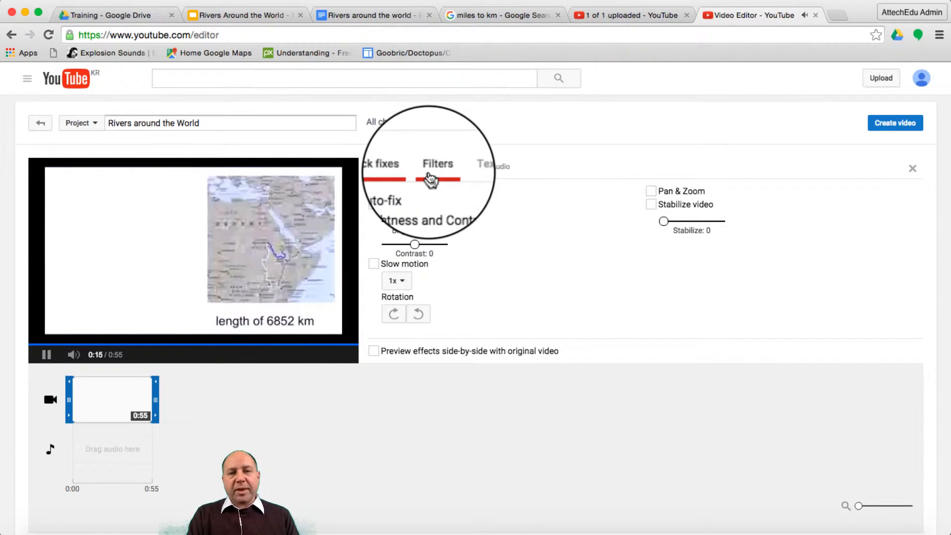
left_click(468, 167)
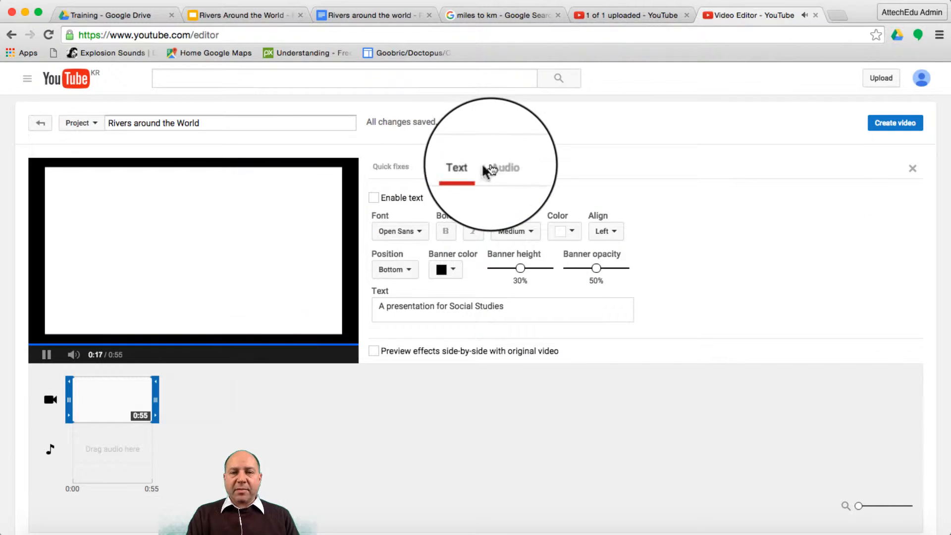
left_click(500, 168)
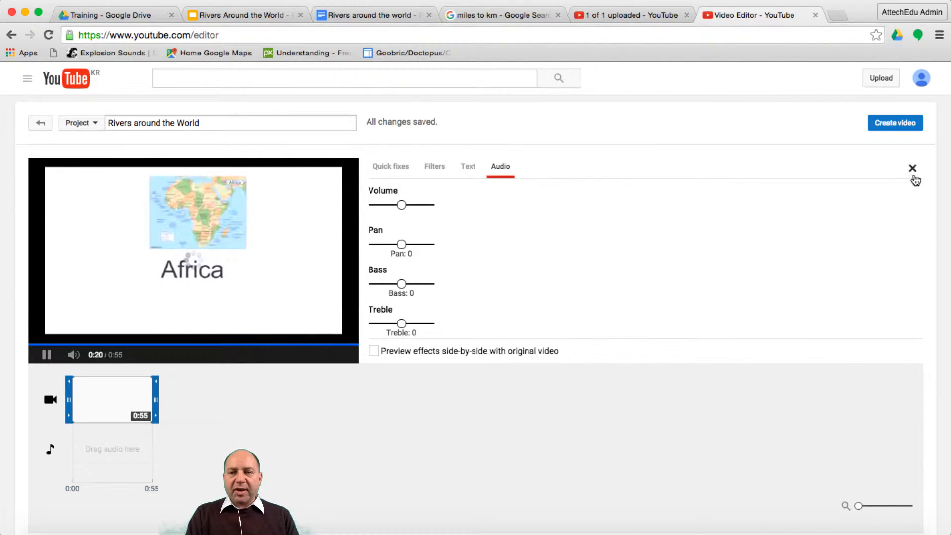
left_click(914, 171)
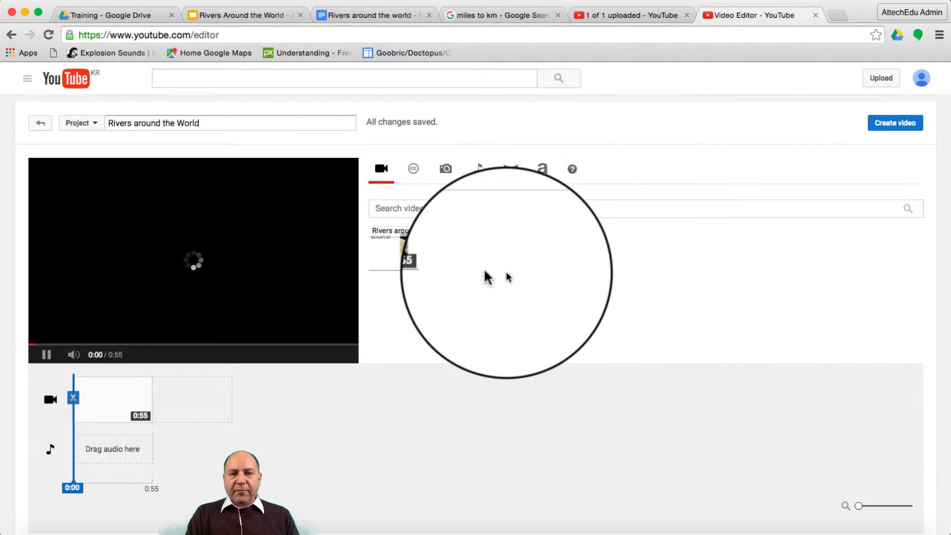
- Add a Crossfade transition at the beginning and another at the end of the clip on the timeline
left_click(511, 169)
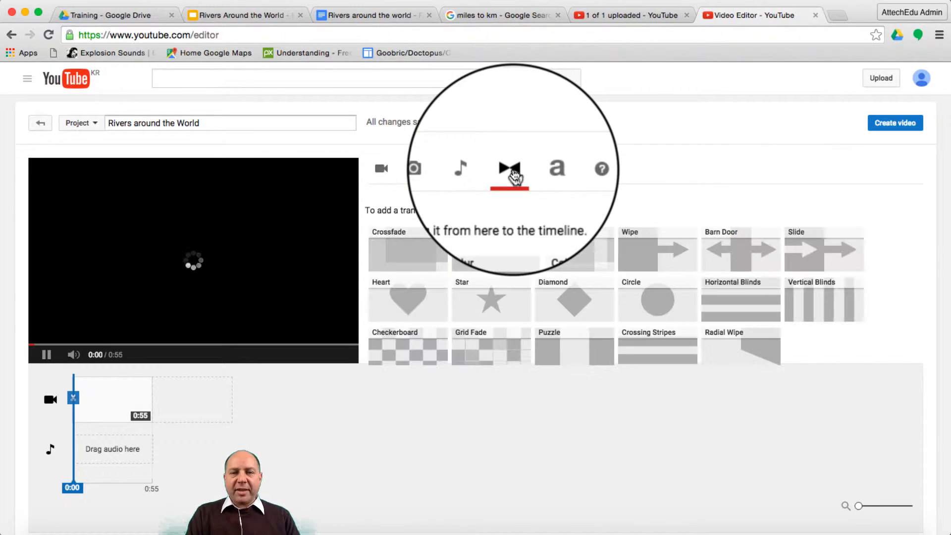
left_click_drag(404, 252, 80, 399)
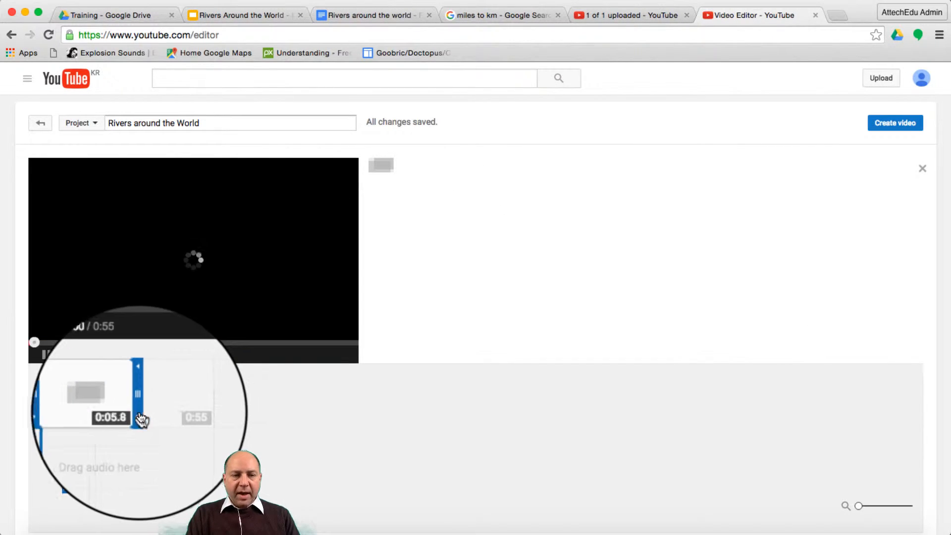
left_click_drag(141, 420, 115, 412)
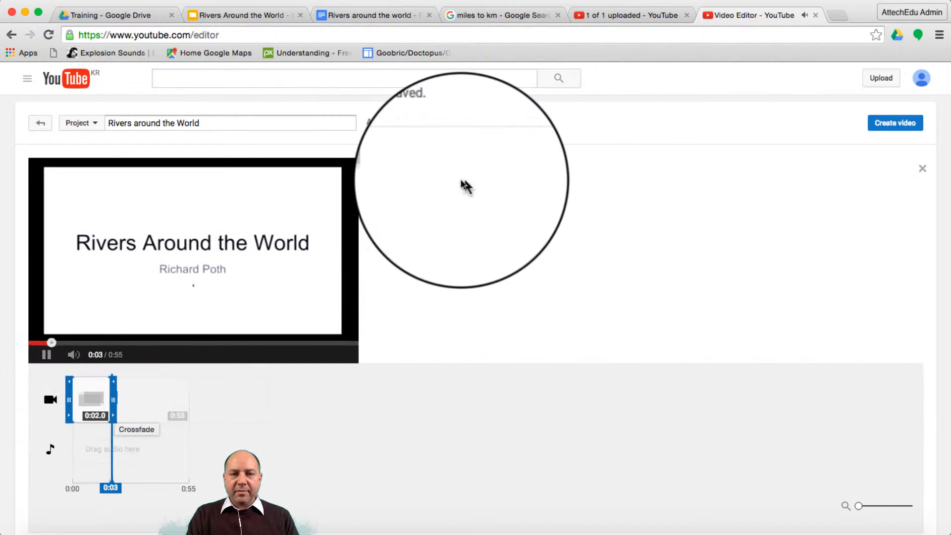
left_click(463, 184)
left_click_drag(410, 253, 185, 402)
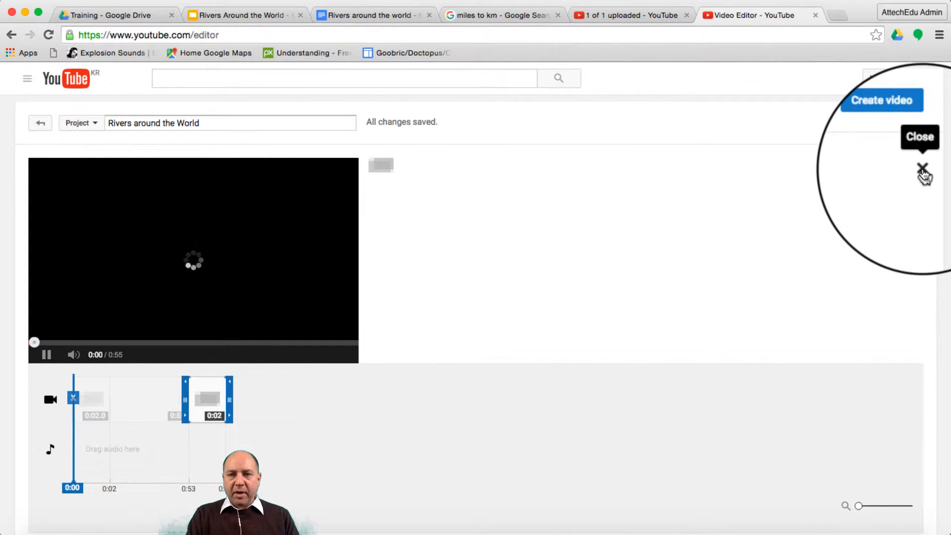
left_click(922, 165)
- Filter the audio tracks to the Ambient genre and add "Destination Unknown" by Audionautix to the timeline's audio track
left_click(543, 171)
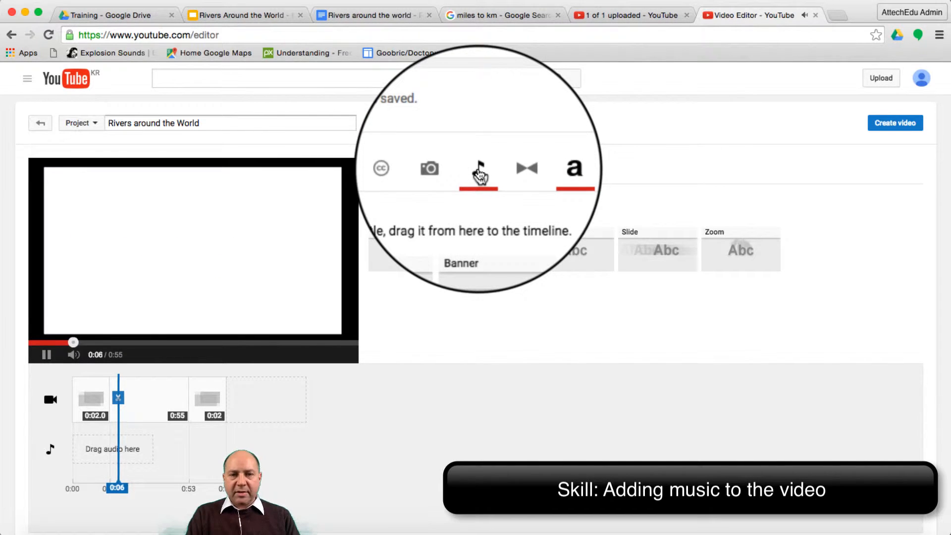
left_click(480, 173)
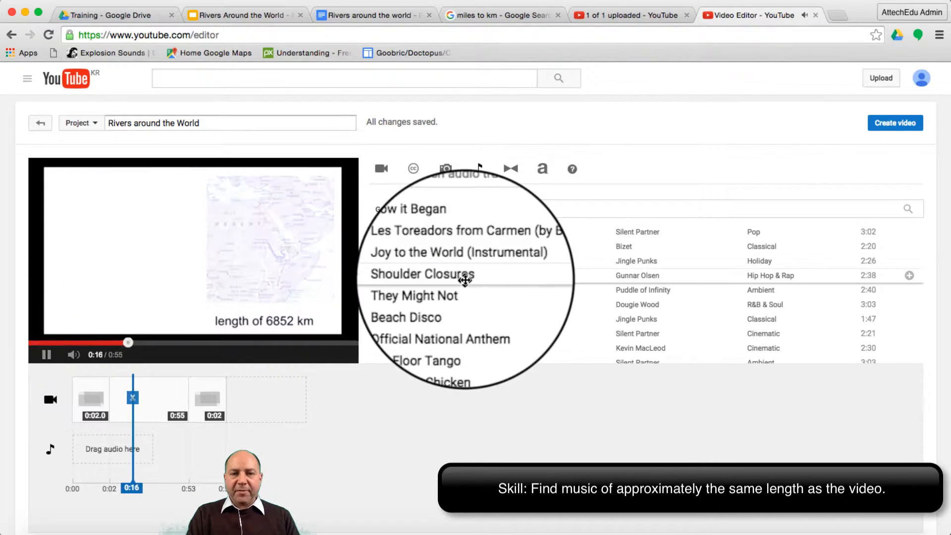
left_click(405, 211)
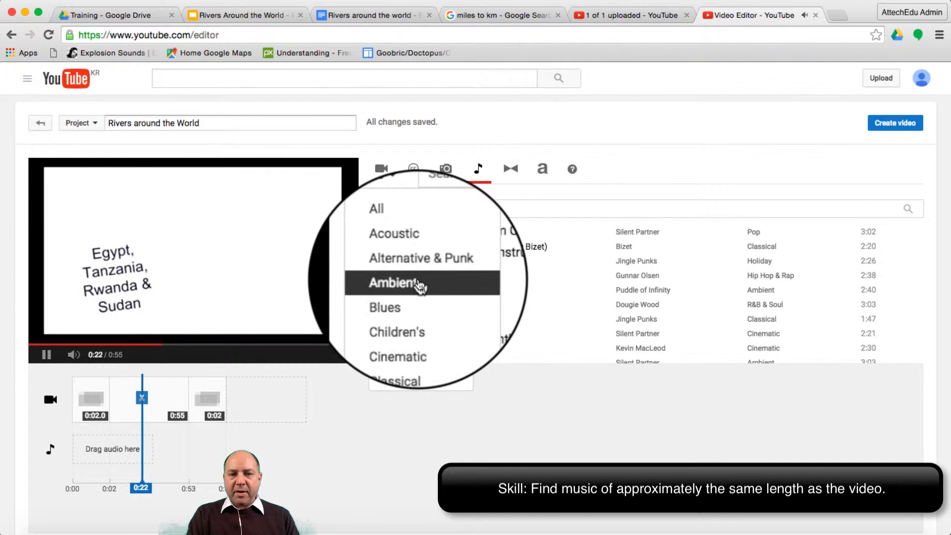
left_click(421, 282)
scroll(810, 316, "down", 5)
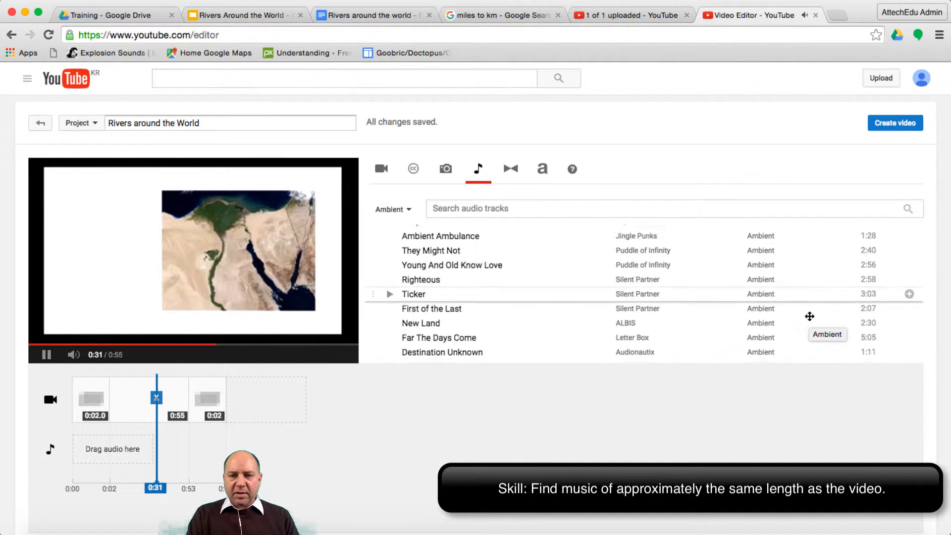
scroll(809, 316, "down", 6)
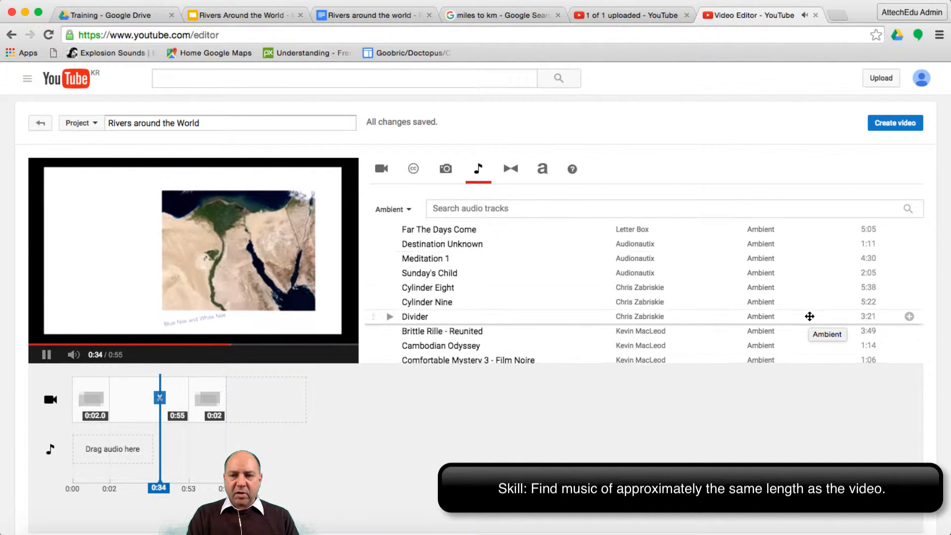
scroll(798, 251, "up", 2)
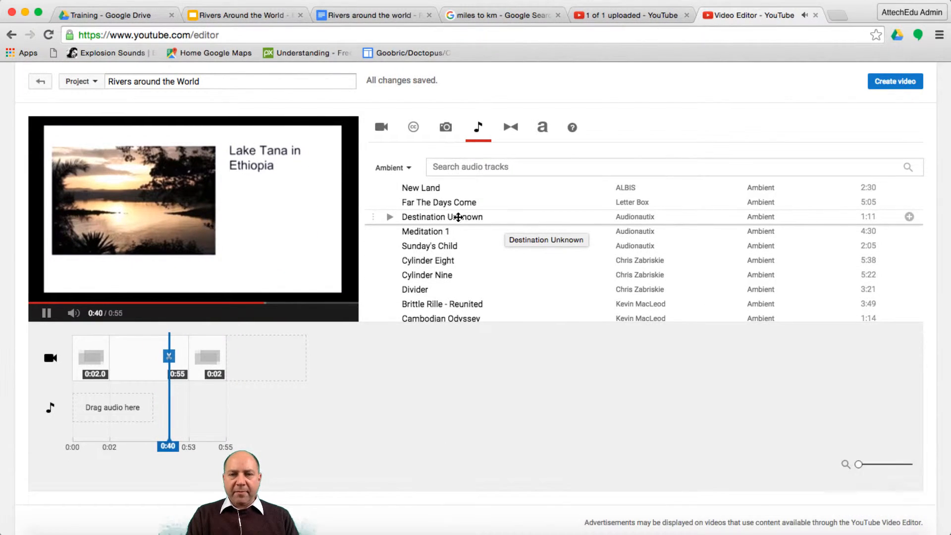
left_click_drag(450, 218, 122, 412)
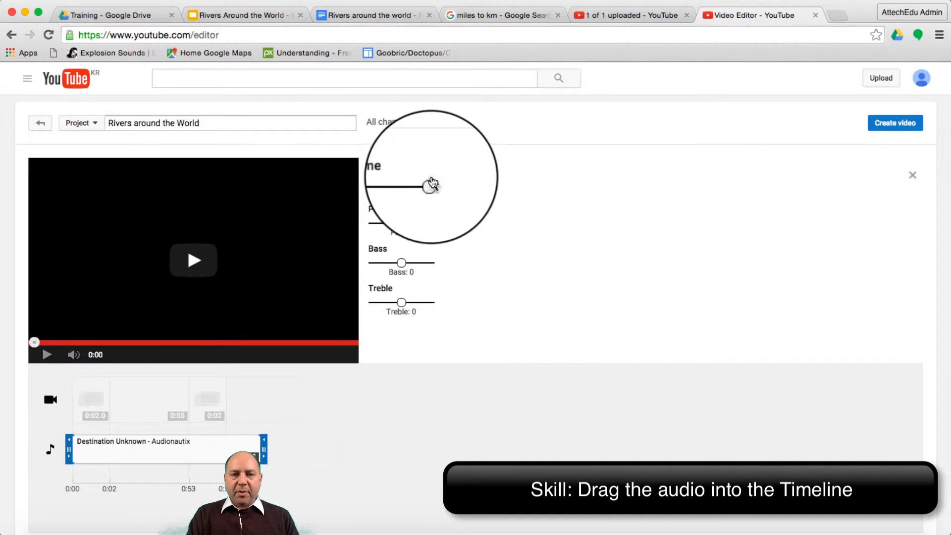
- Lower the volume of the music track and create the video from the project
left_click_drag(427, 188, 397, 194)
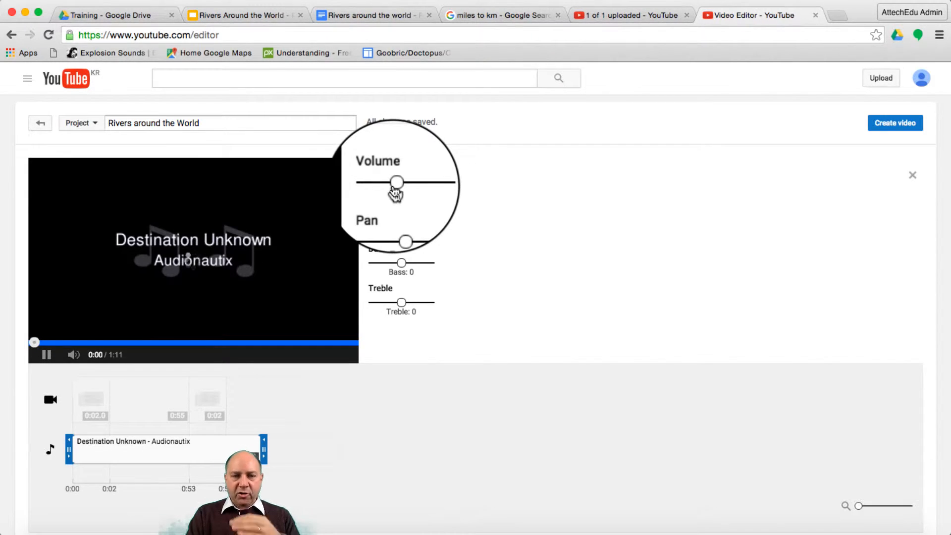
left_click(913, 177)
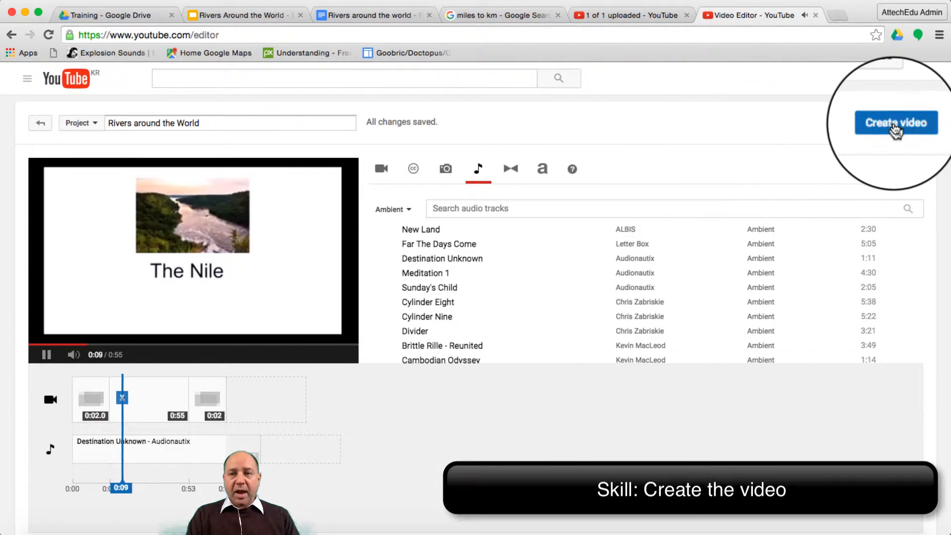
left_click(895, 127)
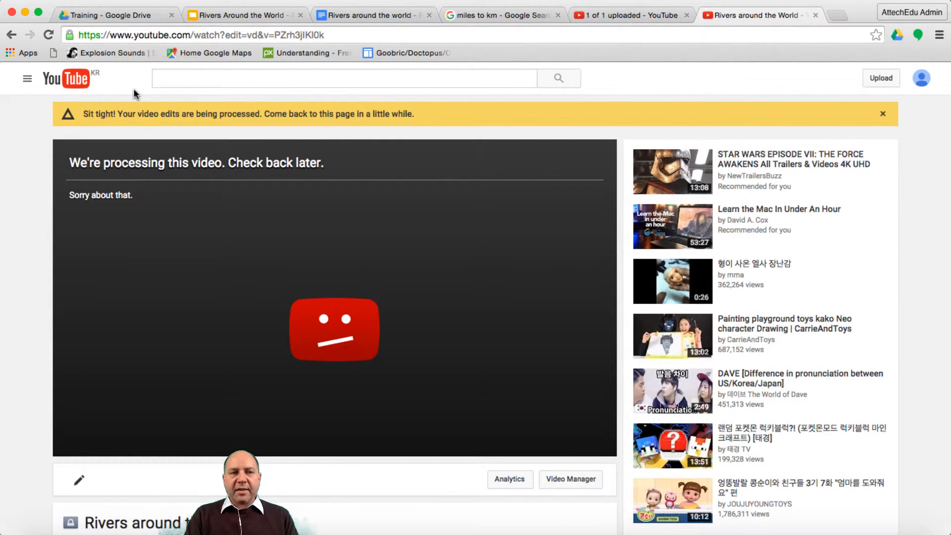
- Return to the Video Manager and open the new "Rivers around the World" video for editing its information
left_click(28, 83)
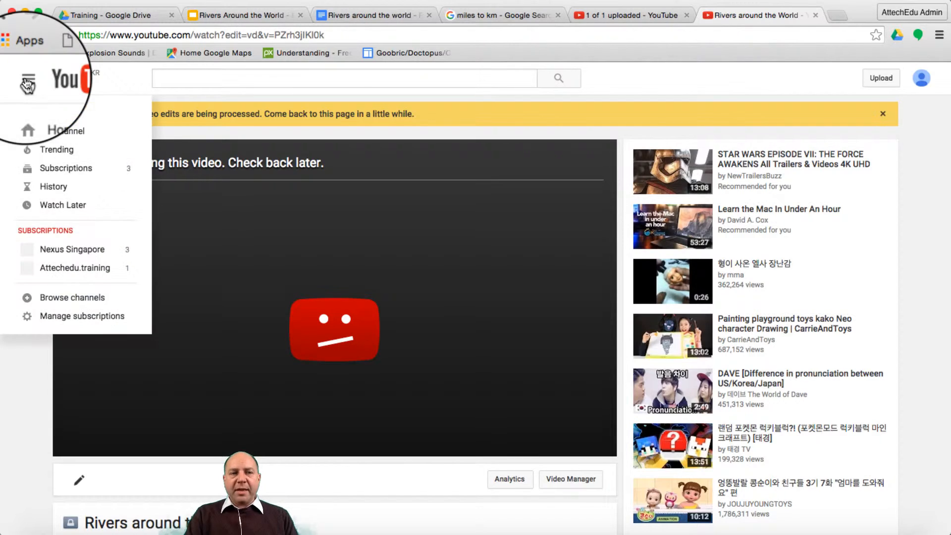
left_click(70, 131)
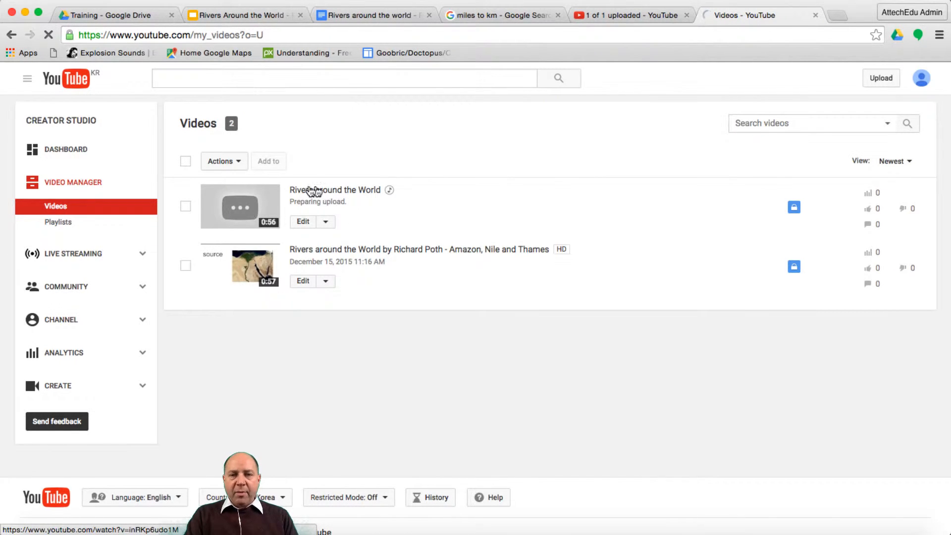
left_click(301, 223)
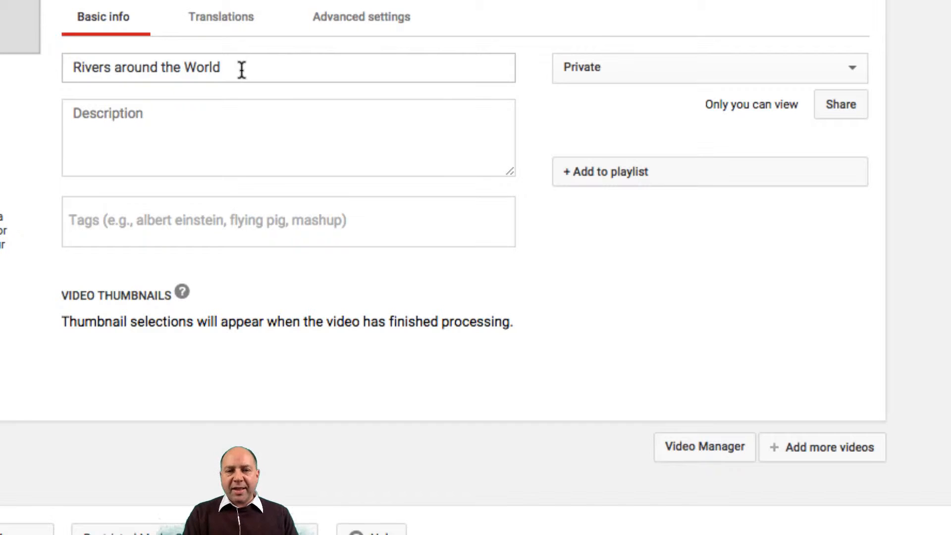
- Extend the video title "Rivers around the World" with "by", the author's full name and "- Amazon, Nile and Thames"
left_click(242, 70)
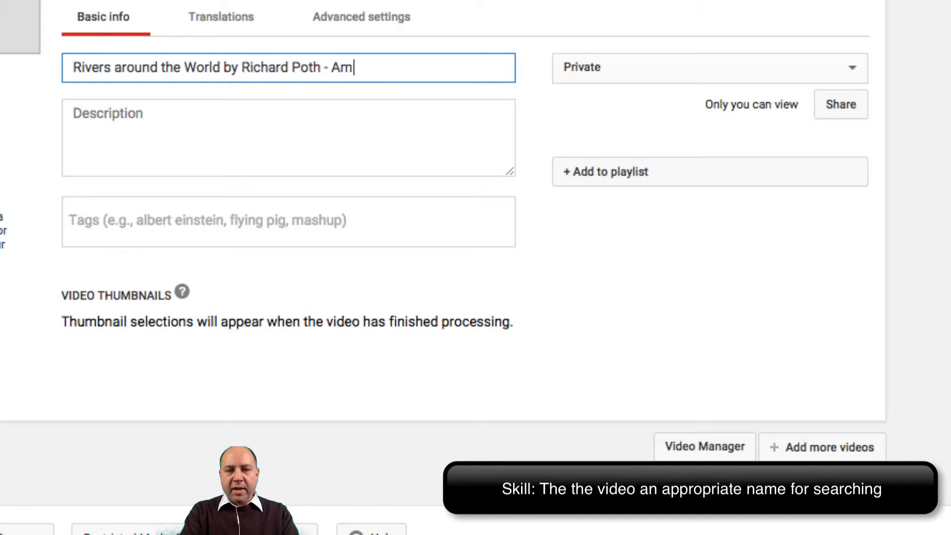
type("azon")
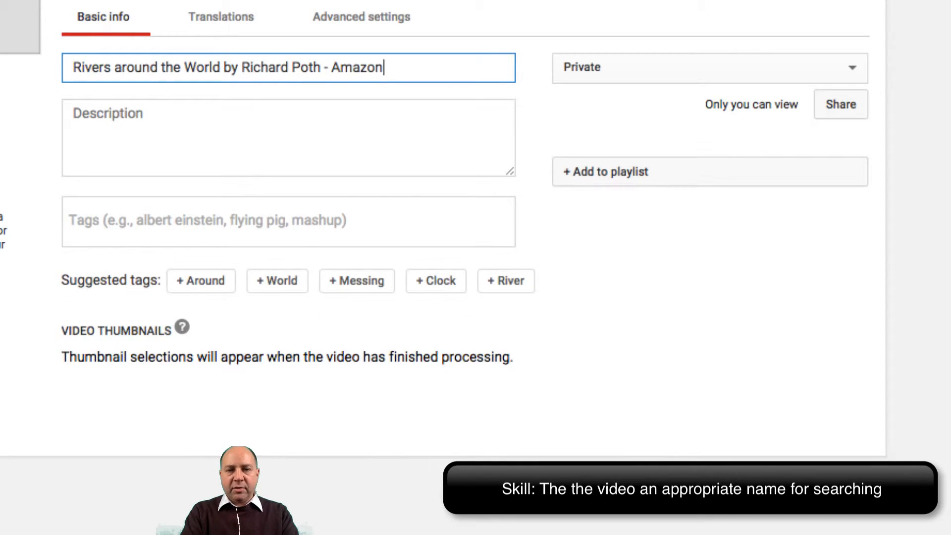
type(", N")
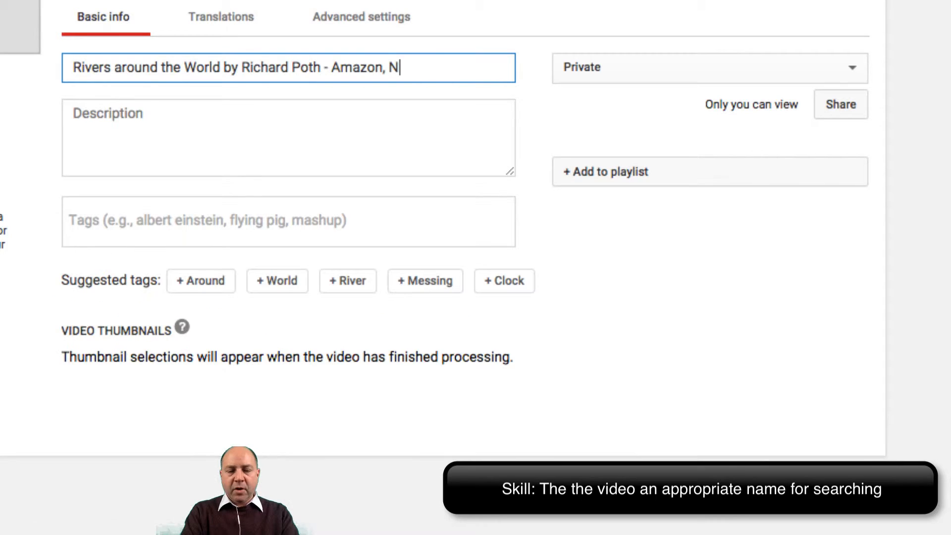
type("ile and ")
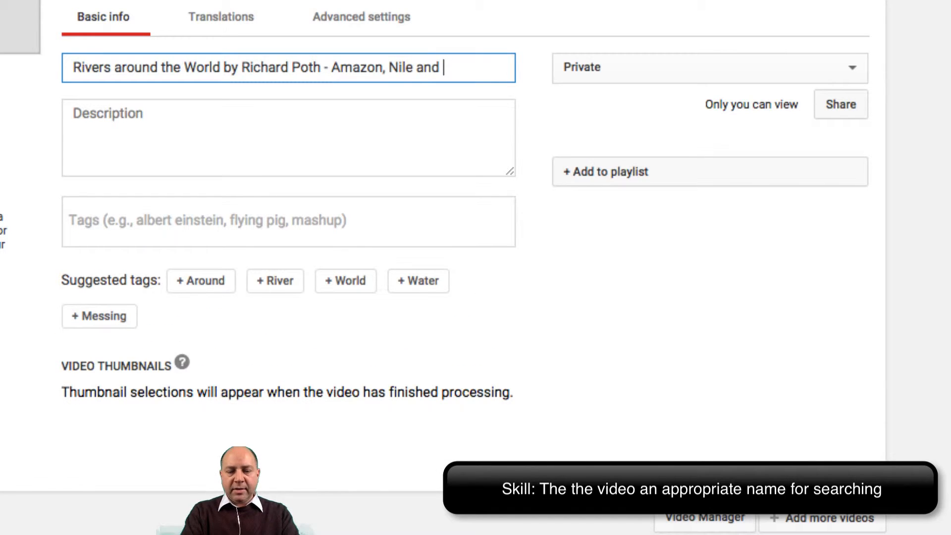
type("Thame")
type("s")
- Copy the video title into the description and add the paragraph on the Nile from the Google Docs rivers document below it
triple_click(224, 67)
key("ctrl+c")
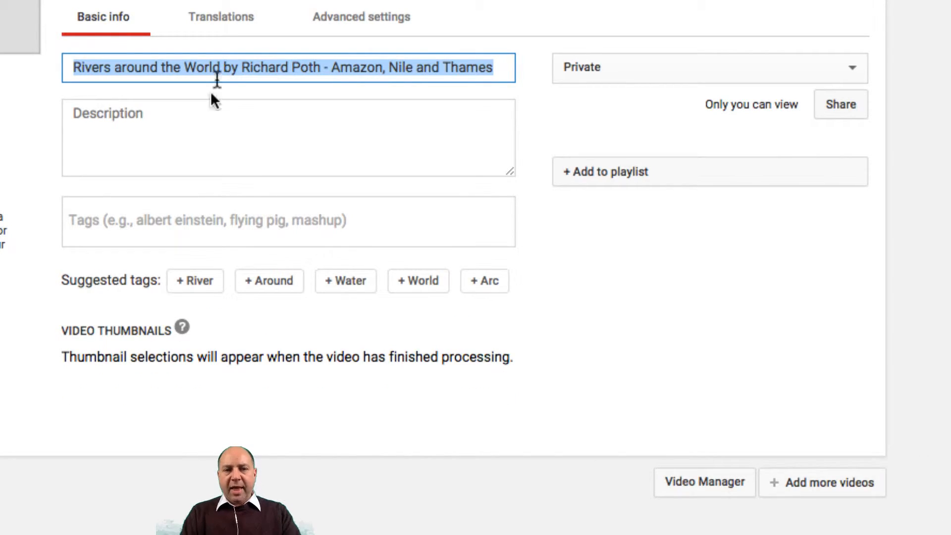
left_click(200, 124)
key("ctrl+v")
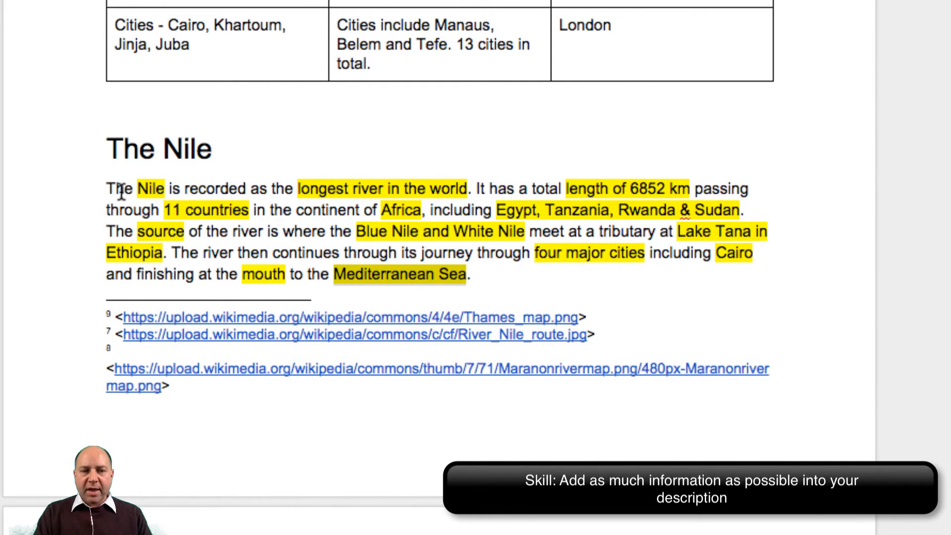
left_click_drag(108, 188, 475, 274)
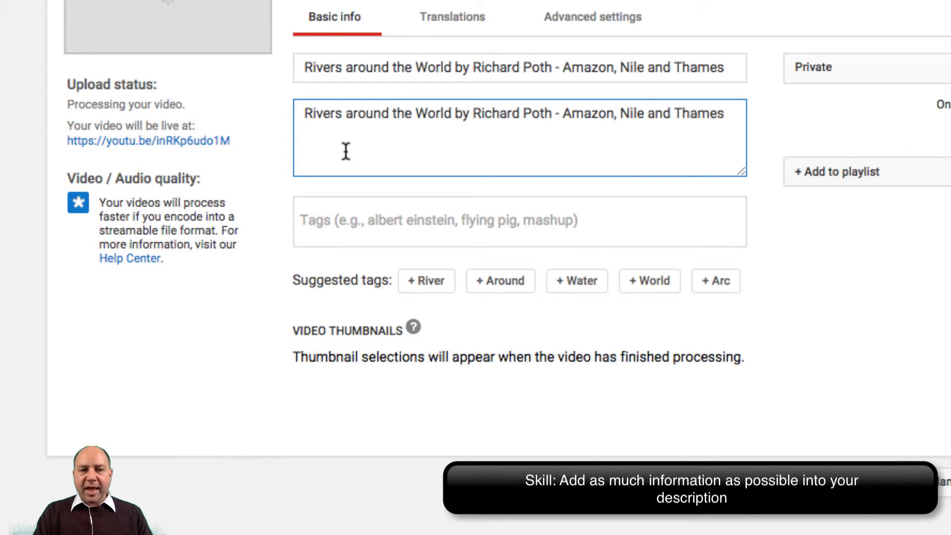
key("ctrl+v")
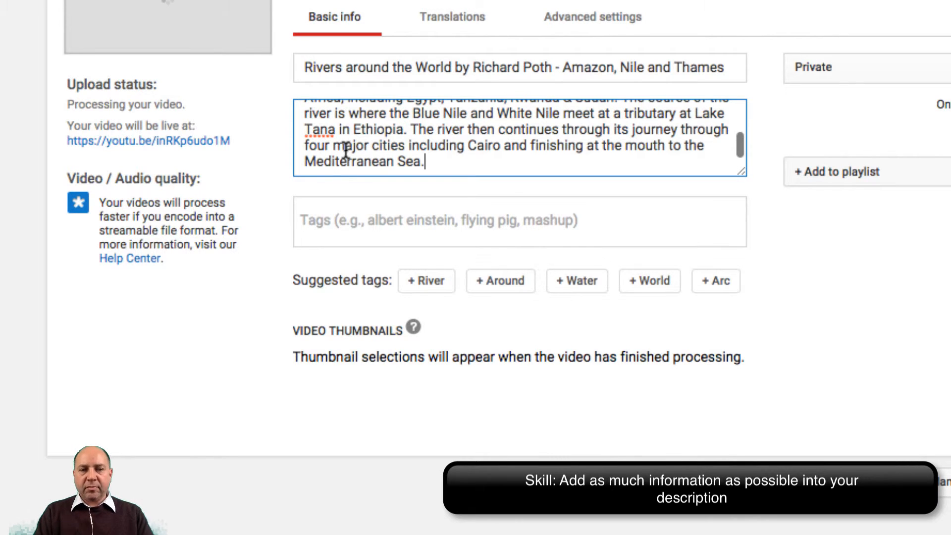
- Add the tags "Nile", "longest river in the world" and "length of 6852 km" from the highlighted terms in the Google Docs rivers document
scroll(445, 122, "up", 3)
scroll(446, 122, "down", 3)
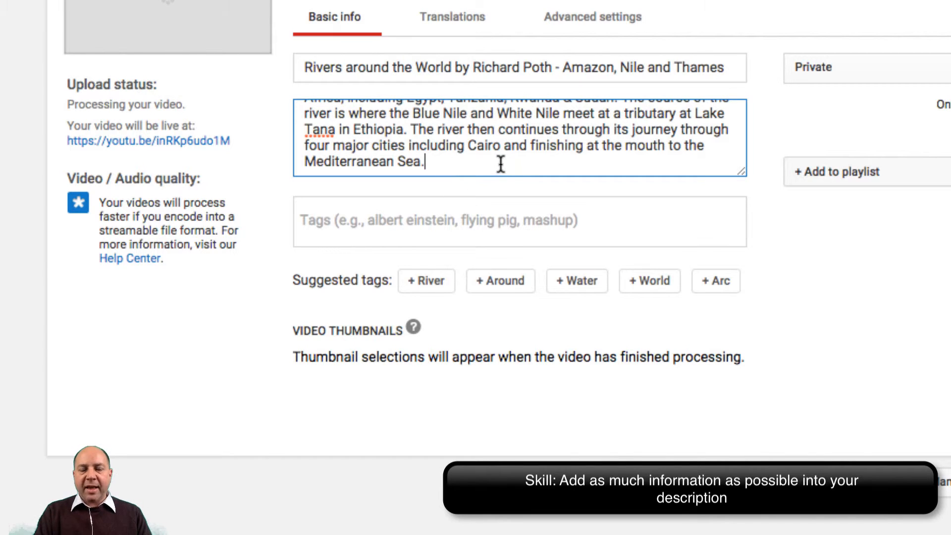
left_click(412, 224)
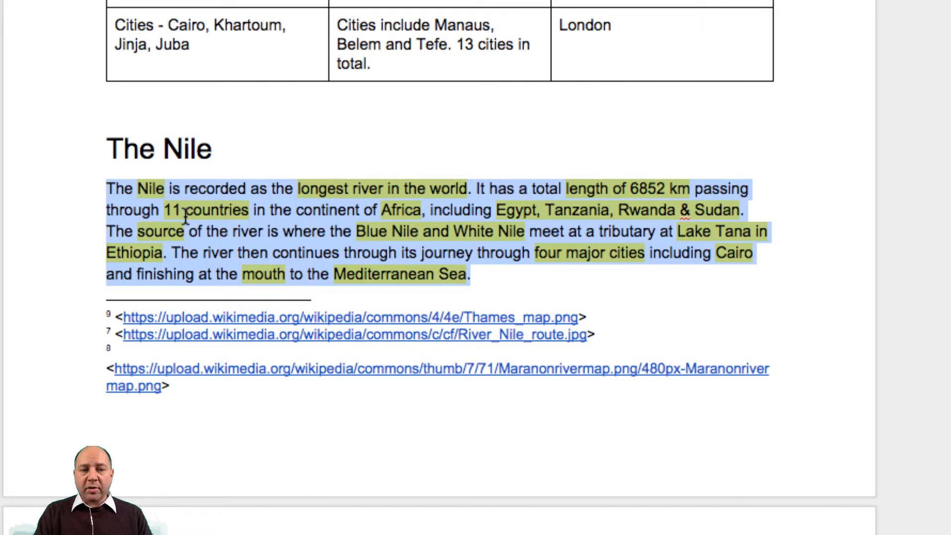
left_click(186, 217)
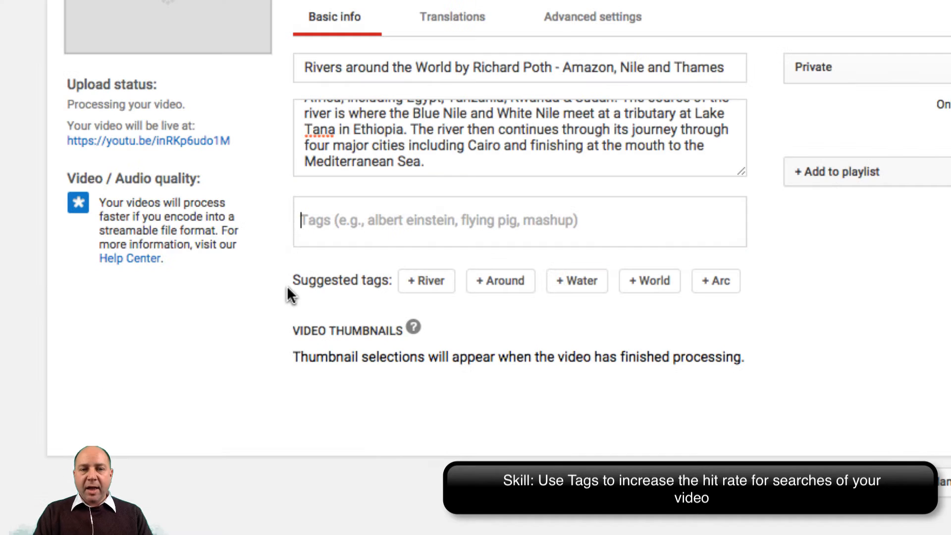
type("Nile")
key("Return")
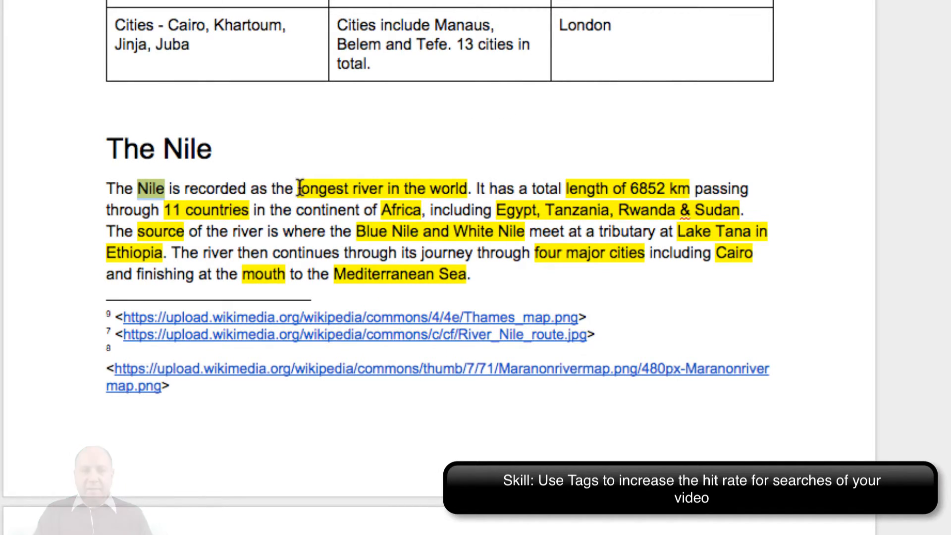
left_click_drag(566, 189, 690, 189)
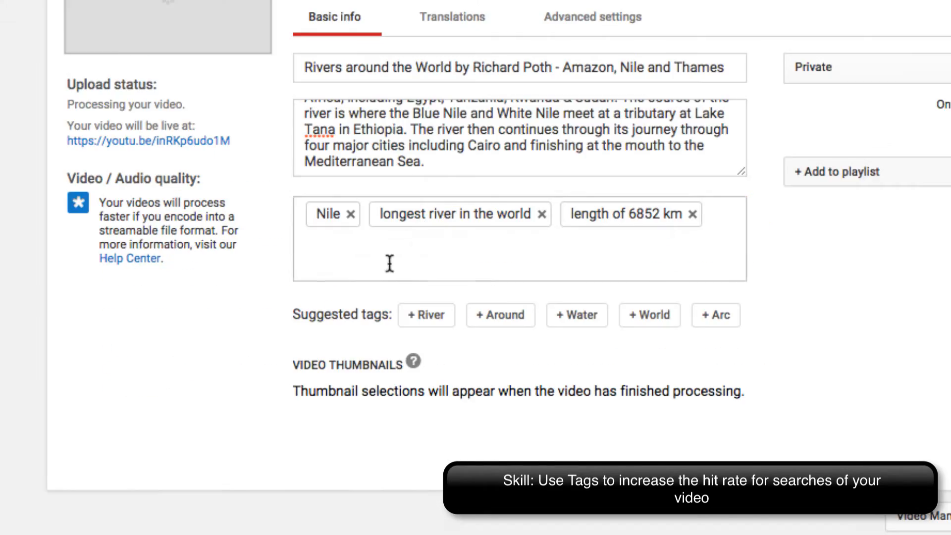
- Tag the video with 11 countries, Africa, Egypt, Tanzania, Rwanda, Sudan, source, Blue Nile, White Nile, Lake Tana, Ethiopia, four major cities, Cairo, mouth and Mediterranean Sea
double_click(400, 210)
double_click(578, 210)
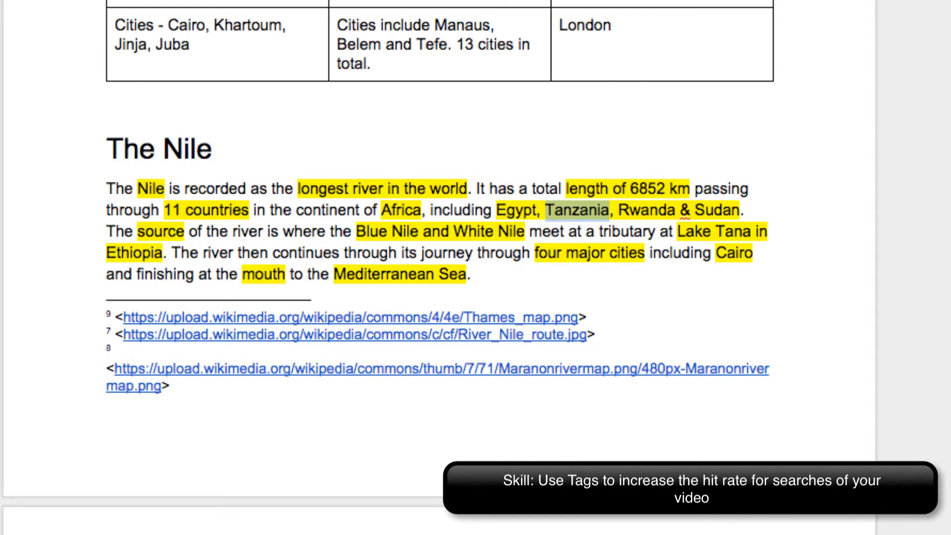
double_click(734, 253)
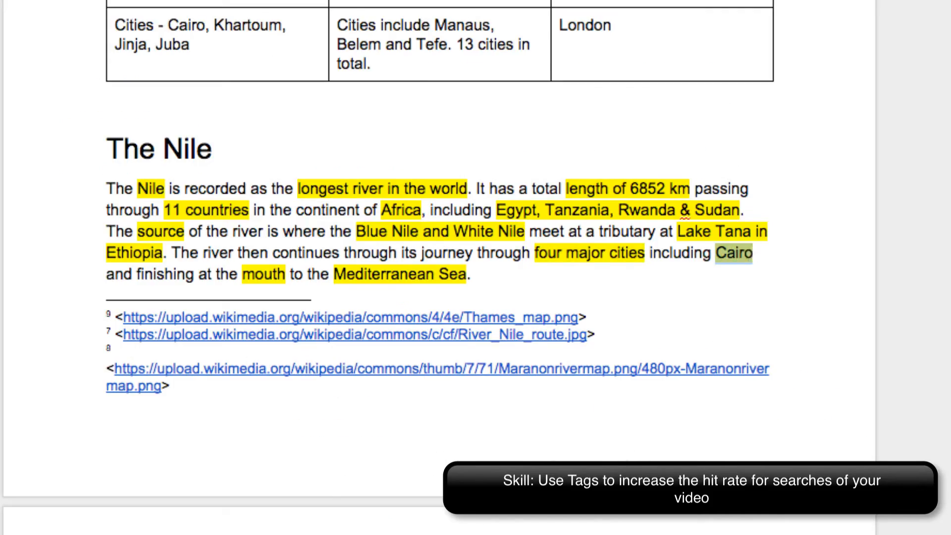
double_click(263, 274)
left_click_drag(333, 274, 405, 275)
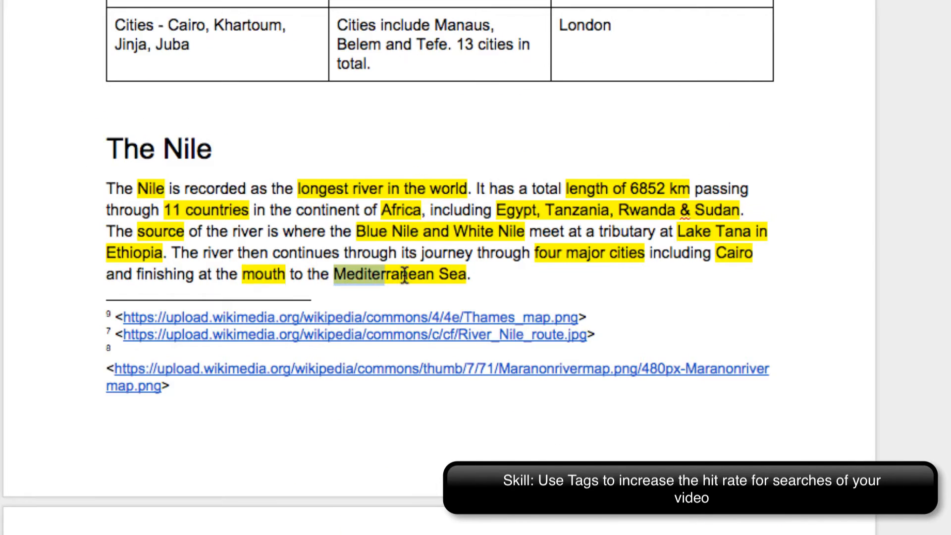
left_click_drag(405, 275, 466, 275)
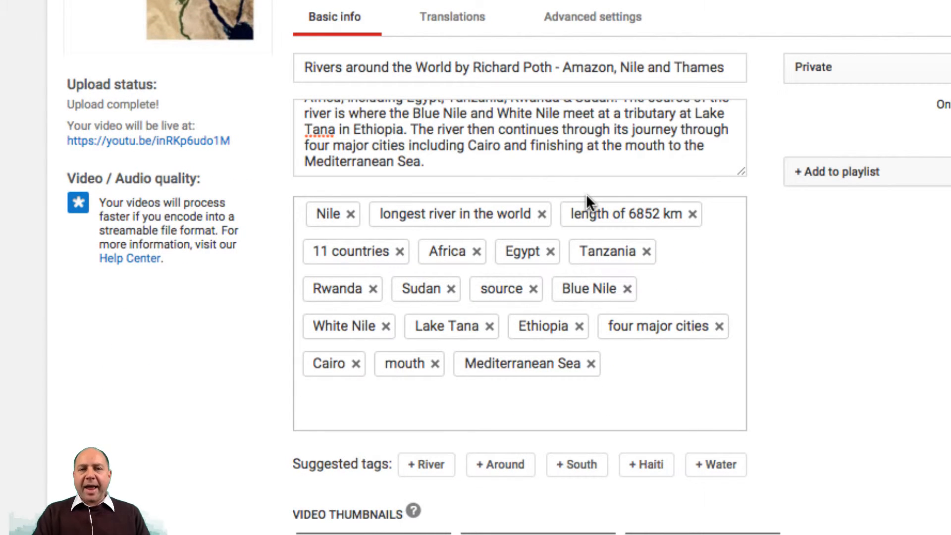
- Look through the video's advanced settings, including the available categories, and its translation options
scroll(670, 144, "up", 5)
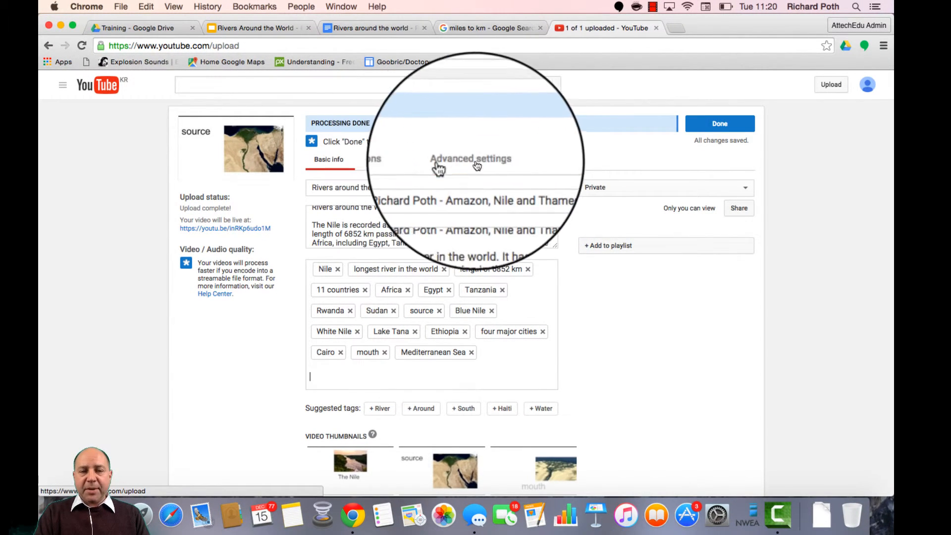
left_click(473, 161)
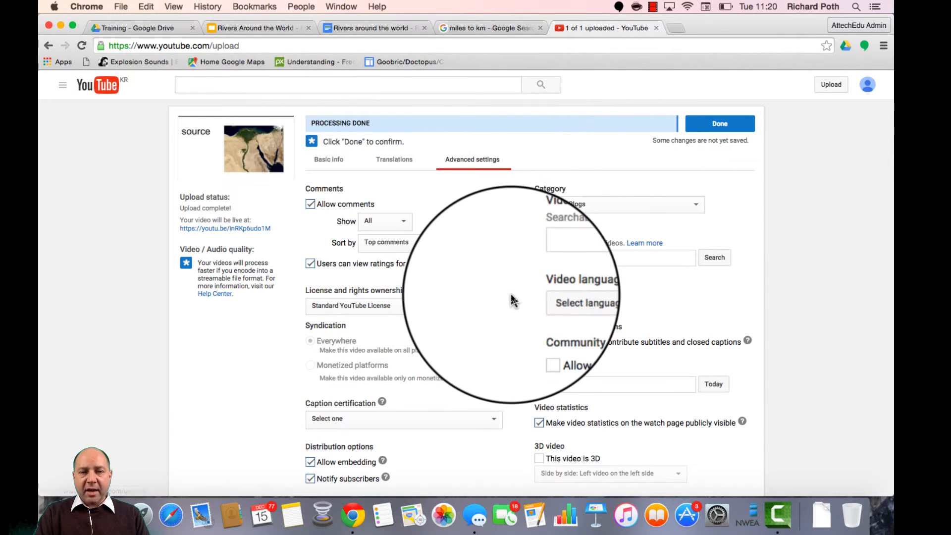
scroll(510, 293, "down", 1)
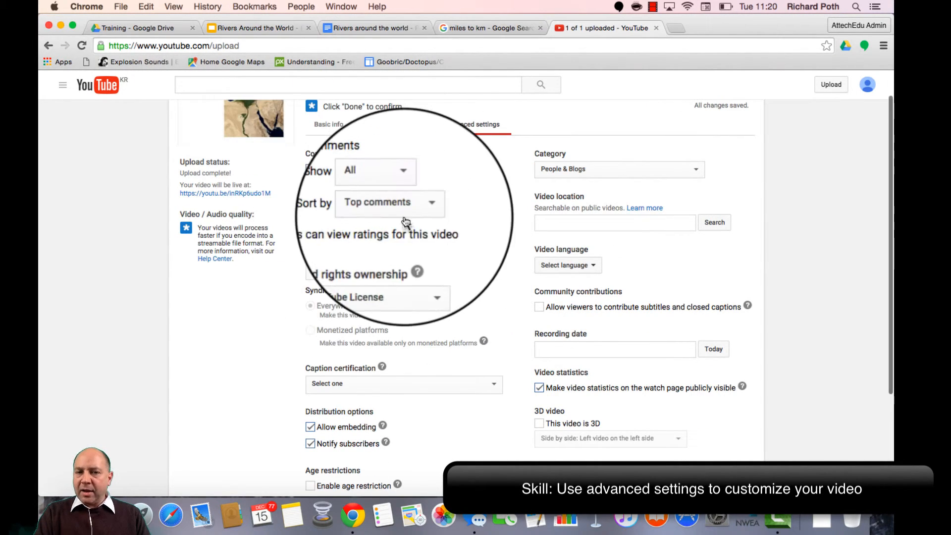
scroll(396, 358, "down", 2)
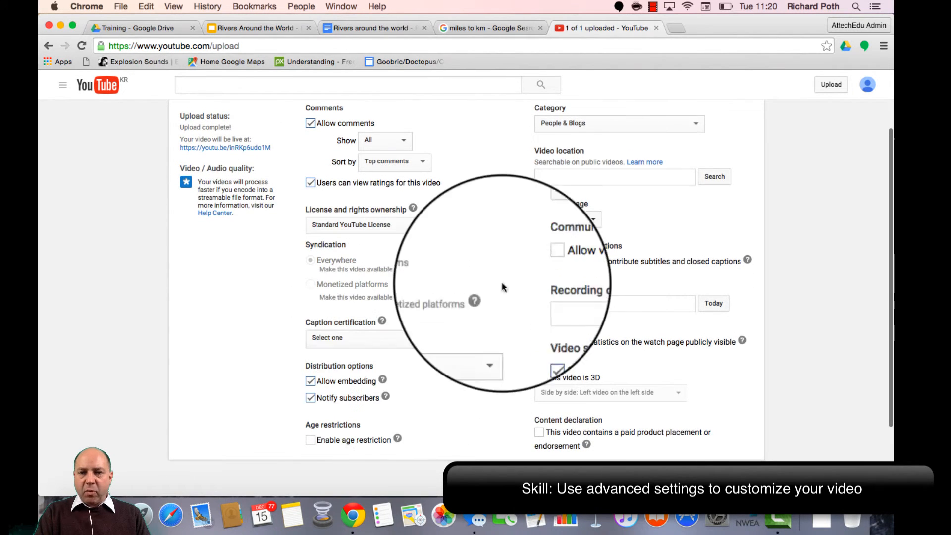
scroll(624, 188, "up", 1)
left_click(644, 149)
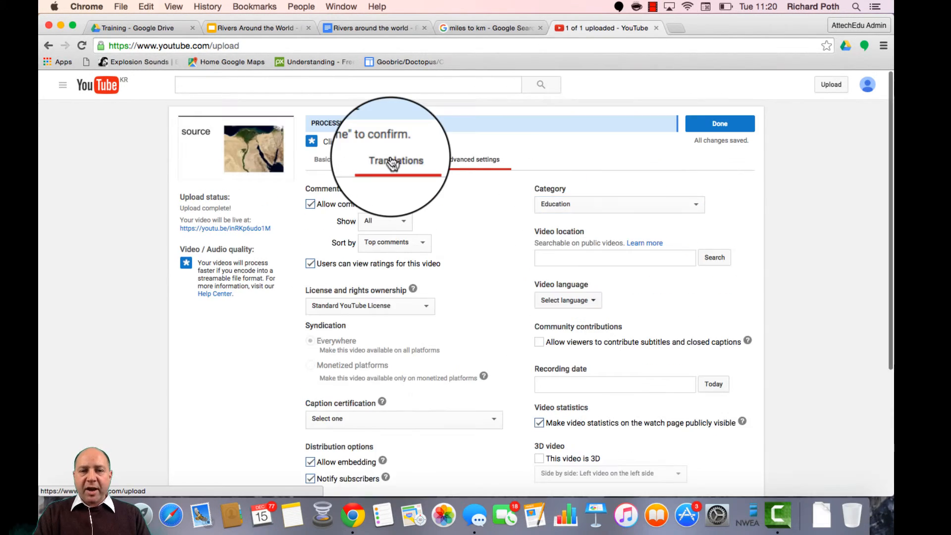
left_click(392, 159)
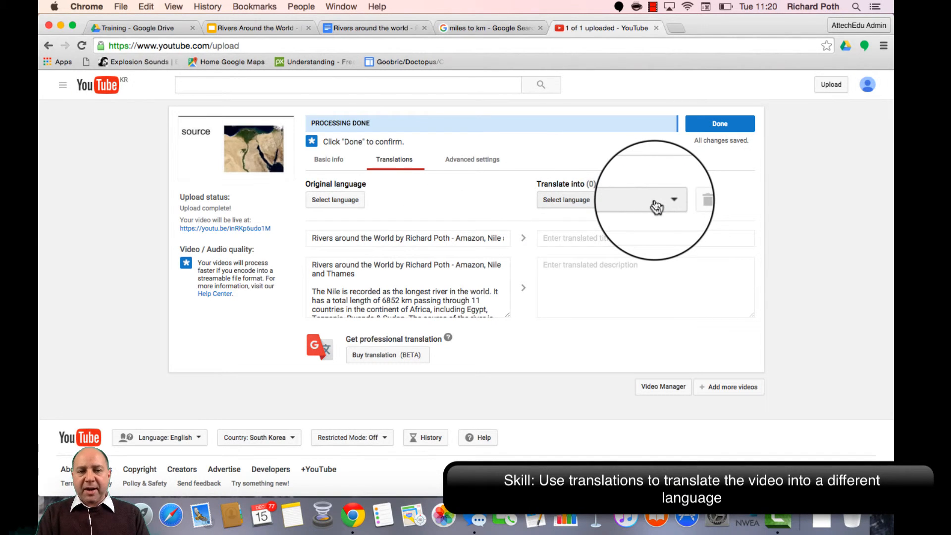
- Return to the video's basic information and finish editing its upload details
left_click(329, 159)
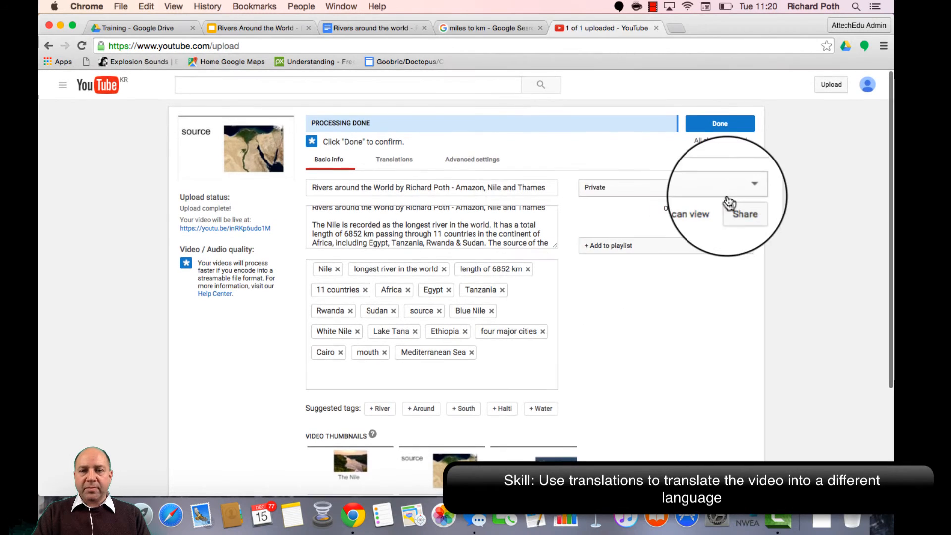
left_click(721, 126)
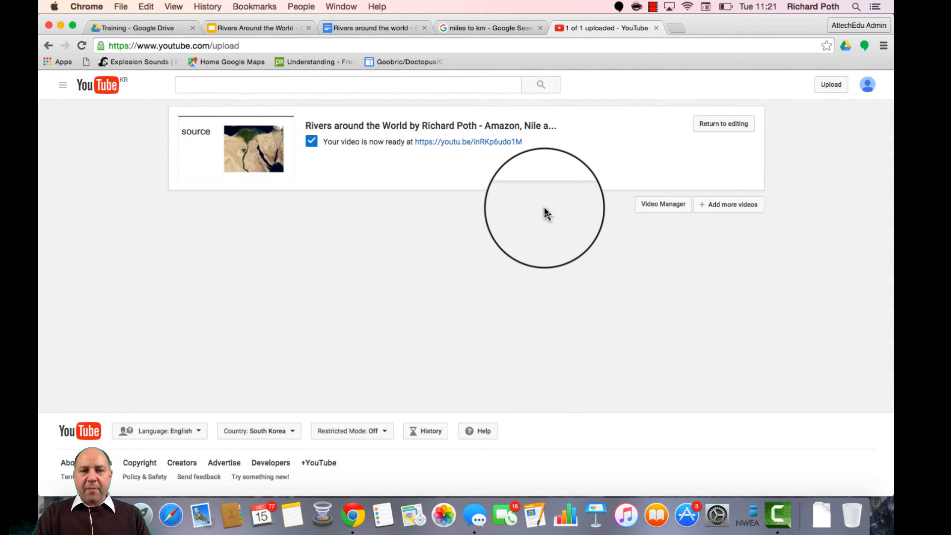